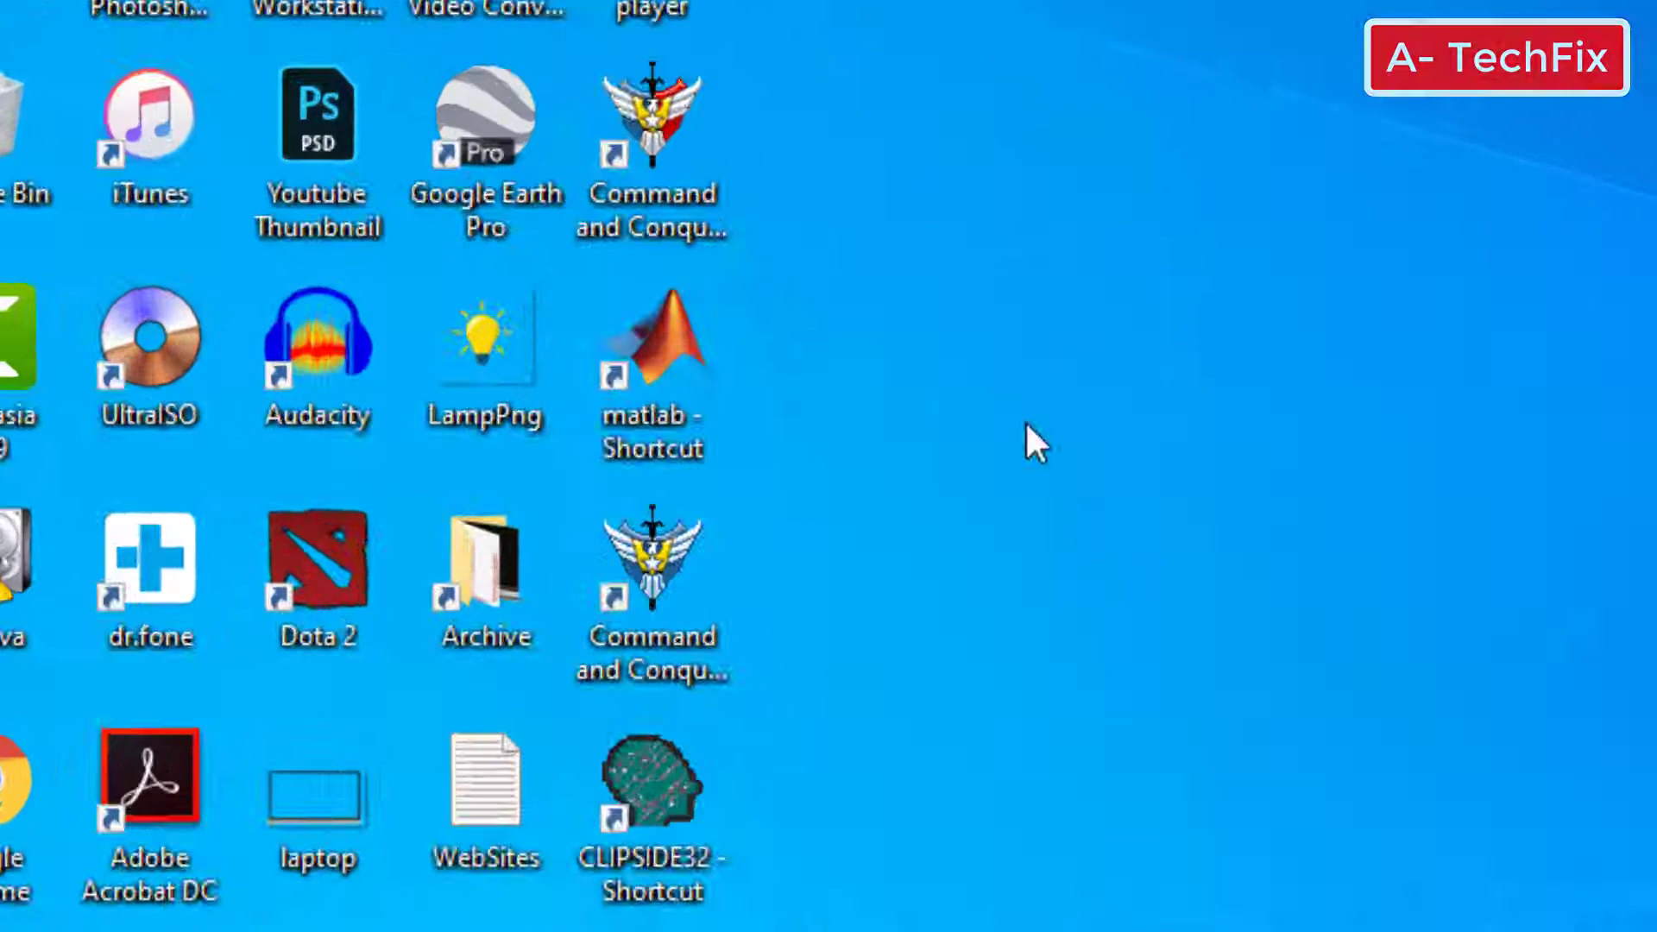
Launch MATLAB R2016a from the desktop shortcut
double_click(813, 447)
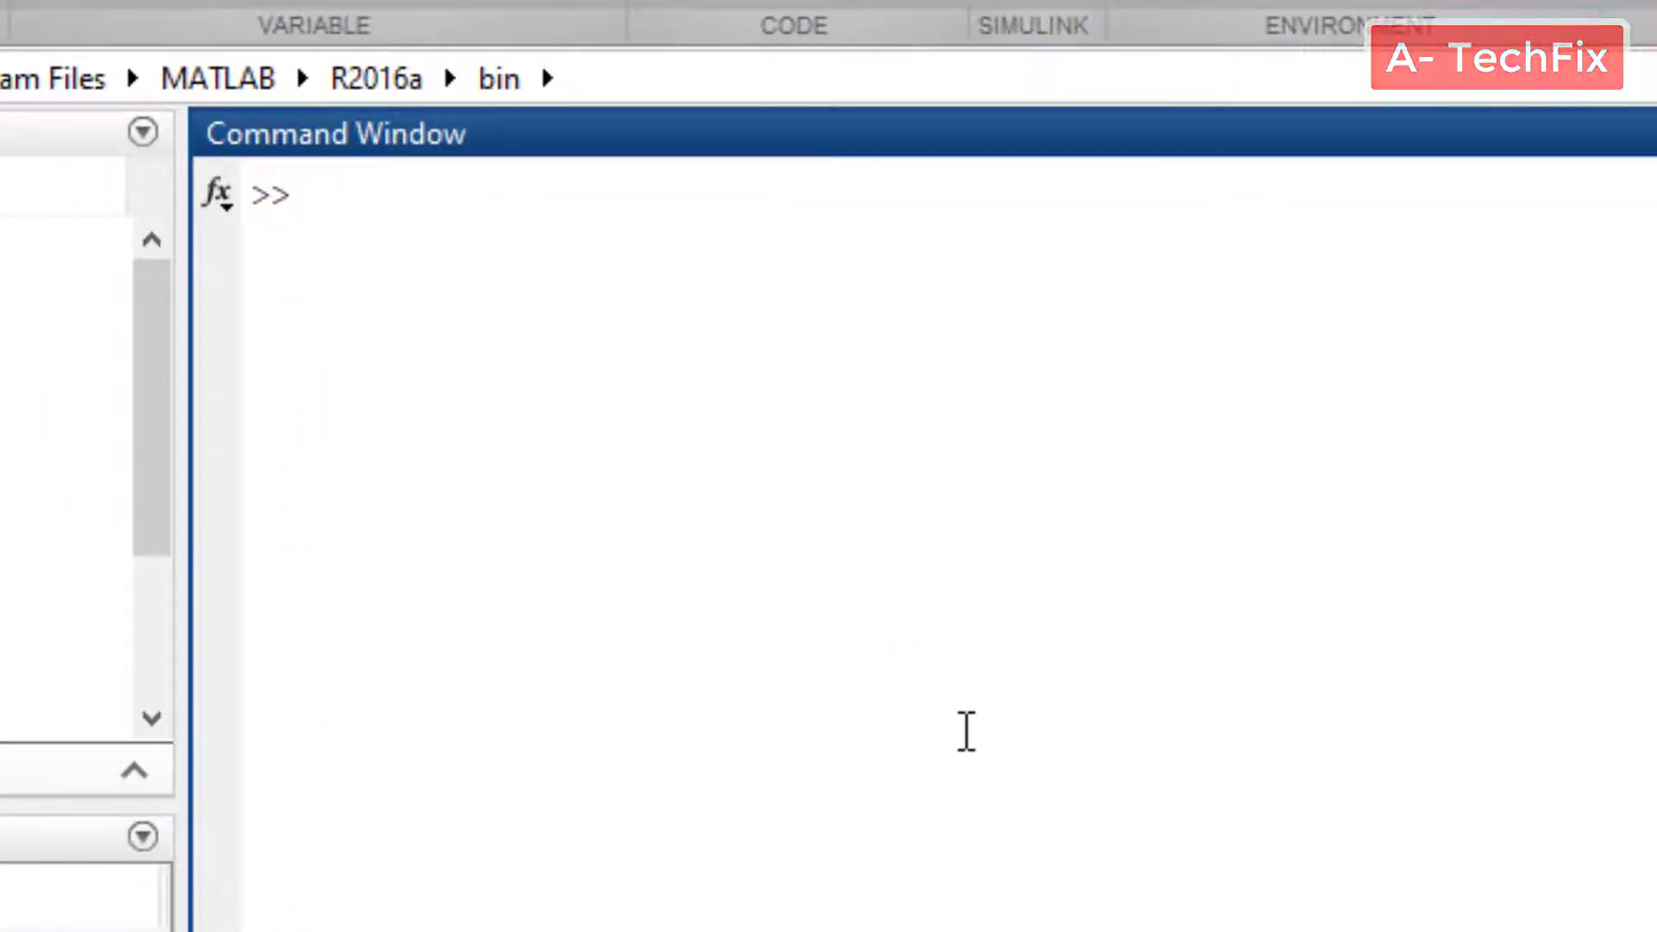
text(fu)
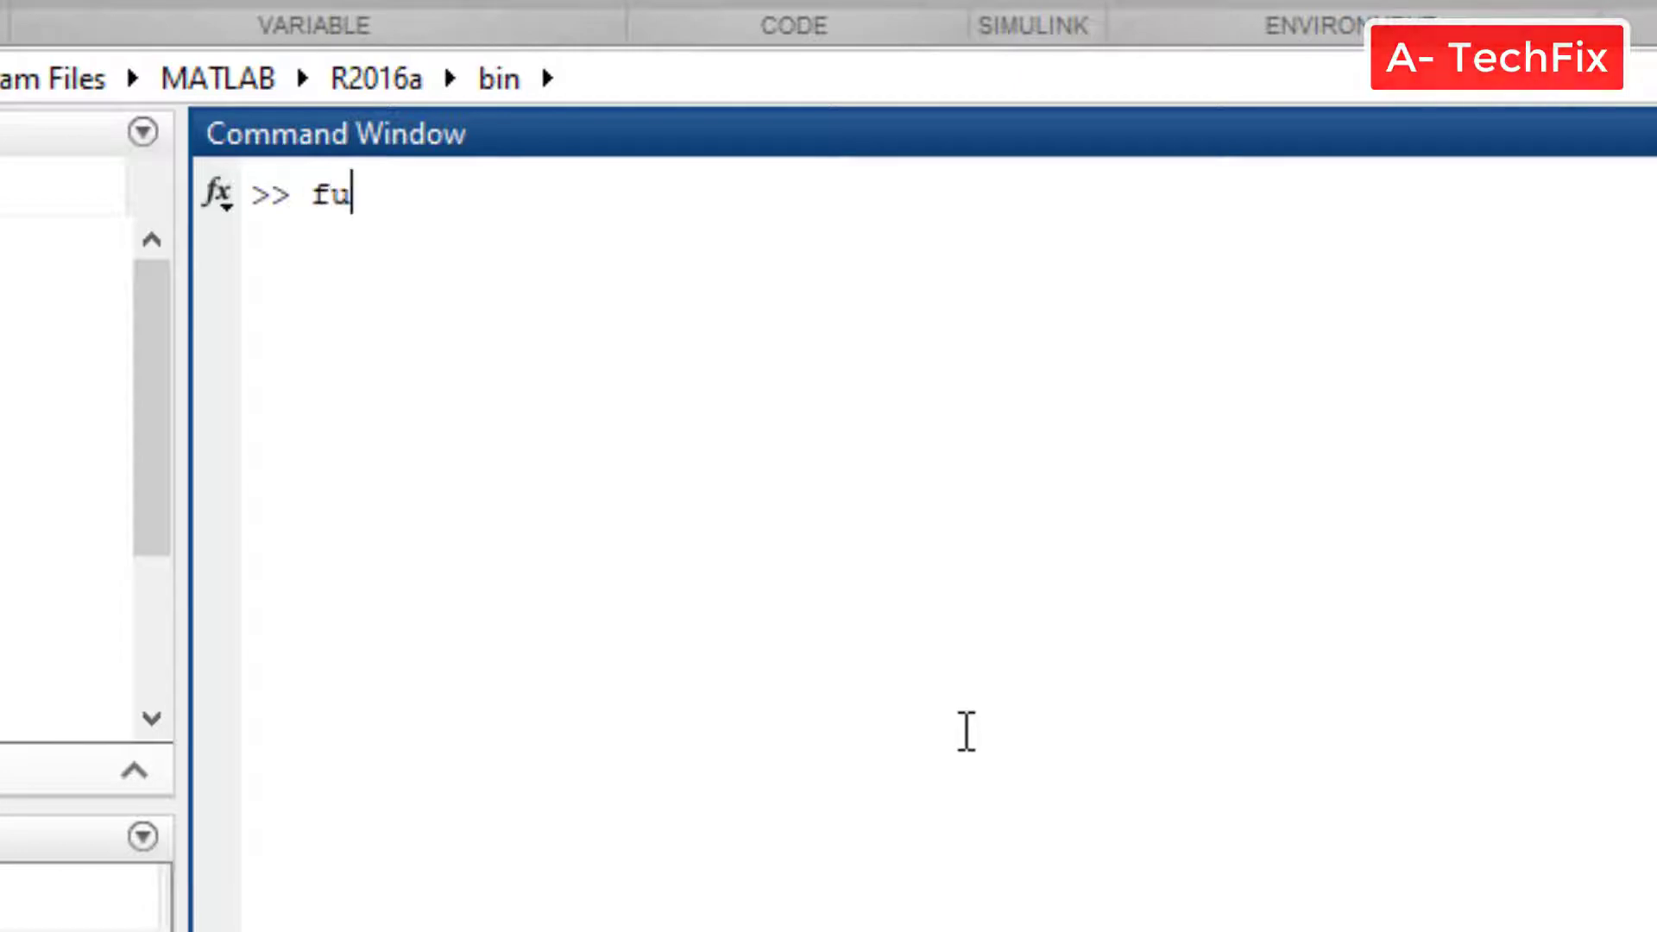
text(z)
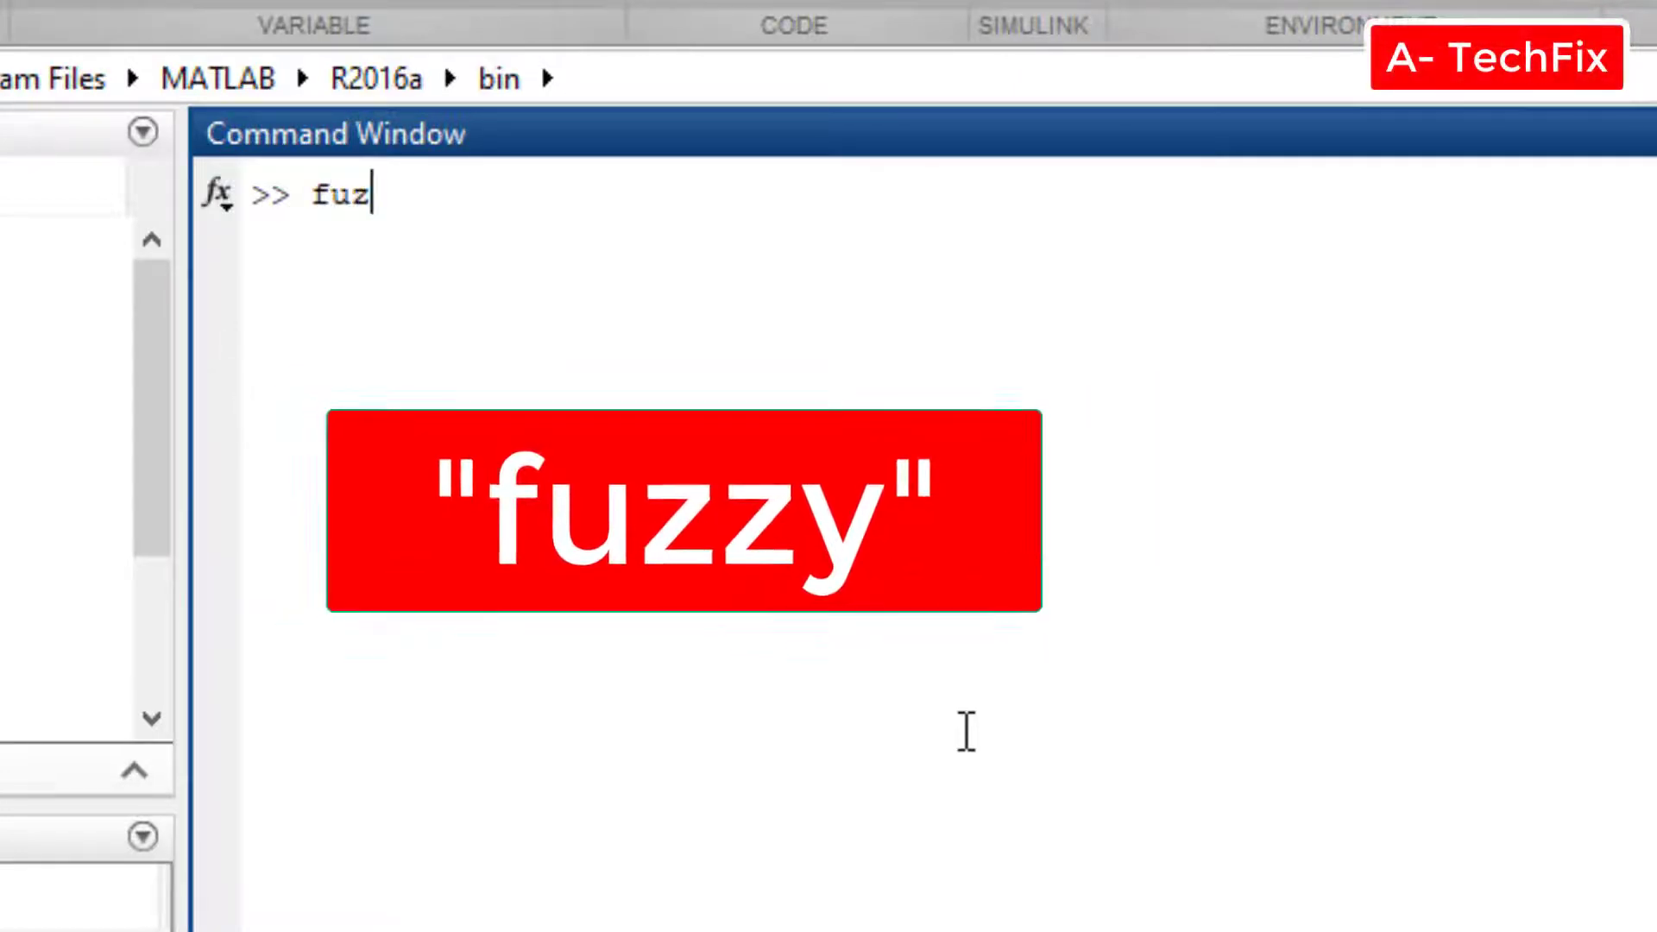
text(zy)
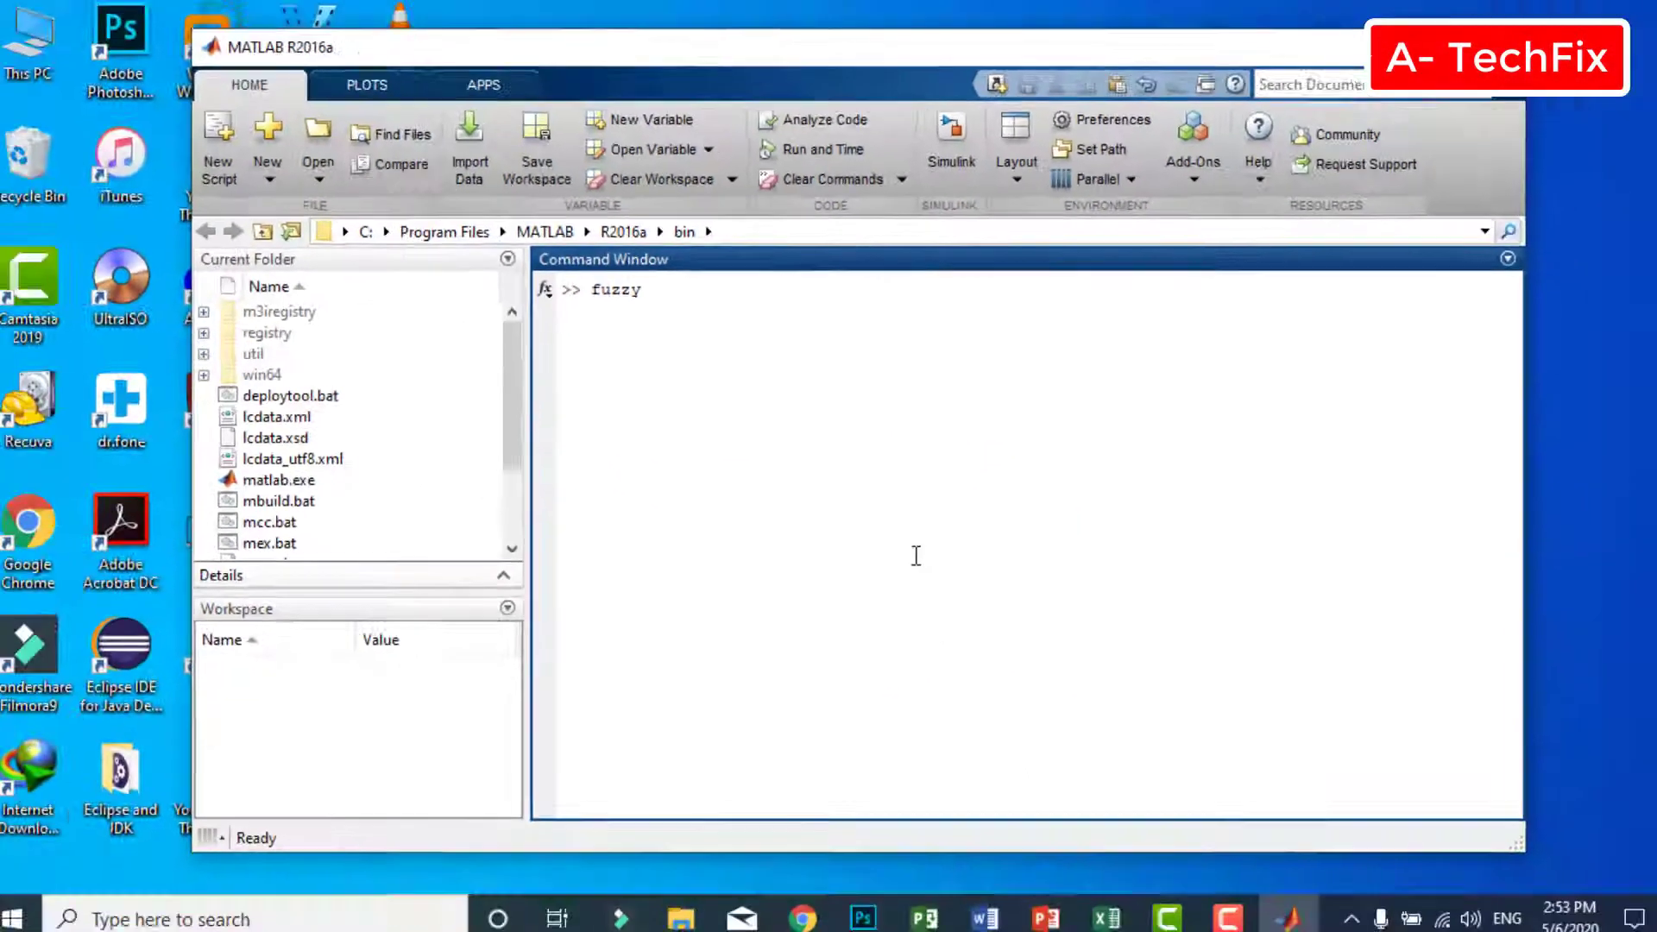
Run the fuzzy command and move the Fuzzy Logic Designer window slightly lower
key(Return)
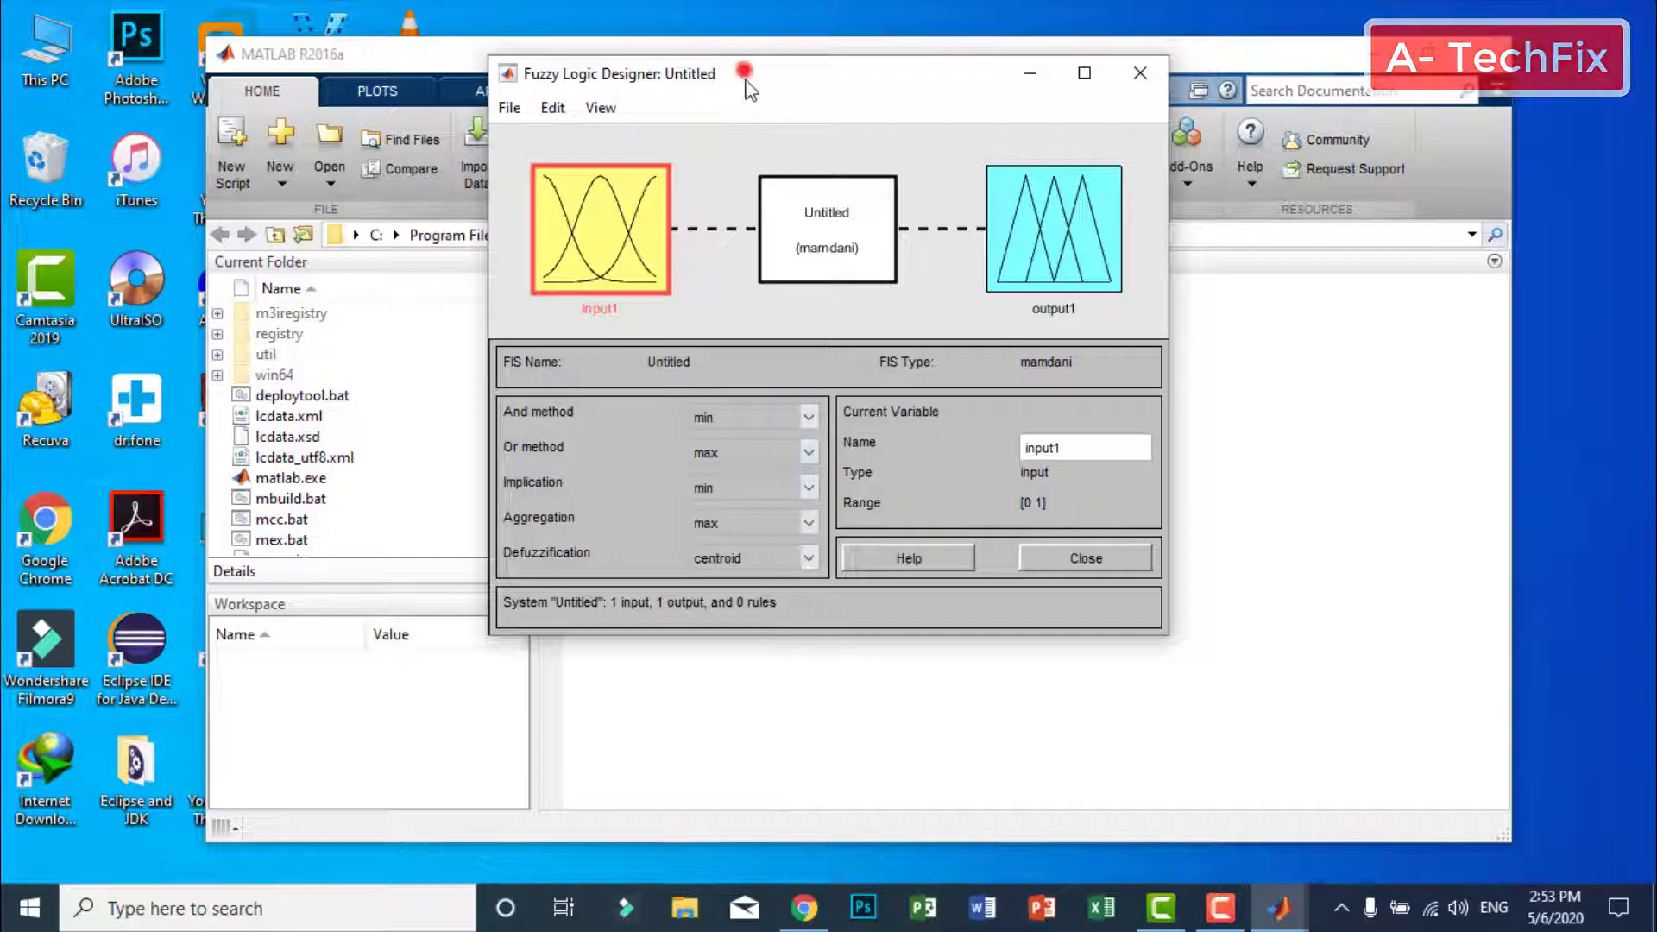
drag(745, 73, 747, 143)
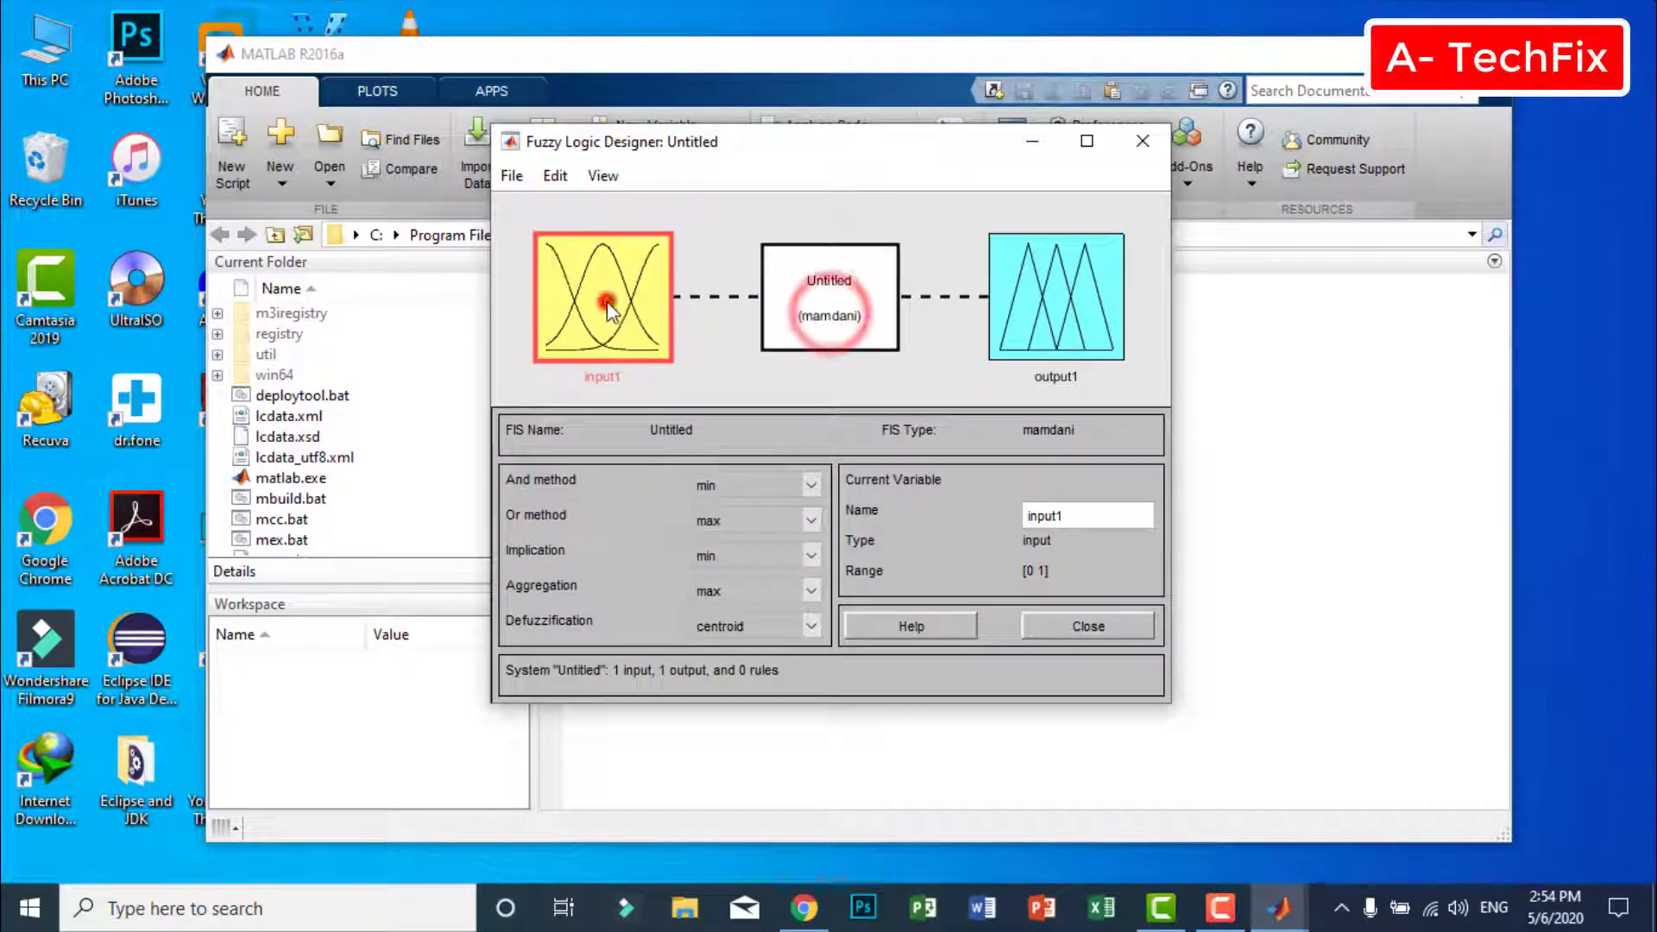